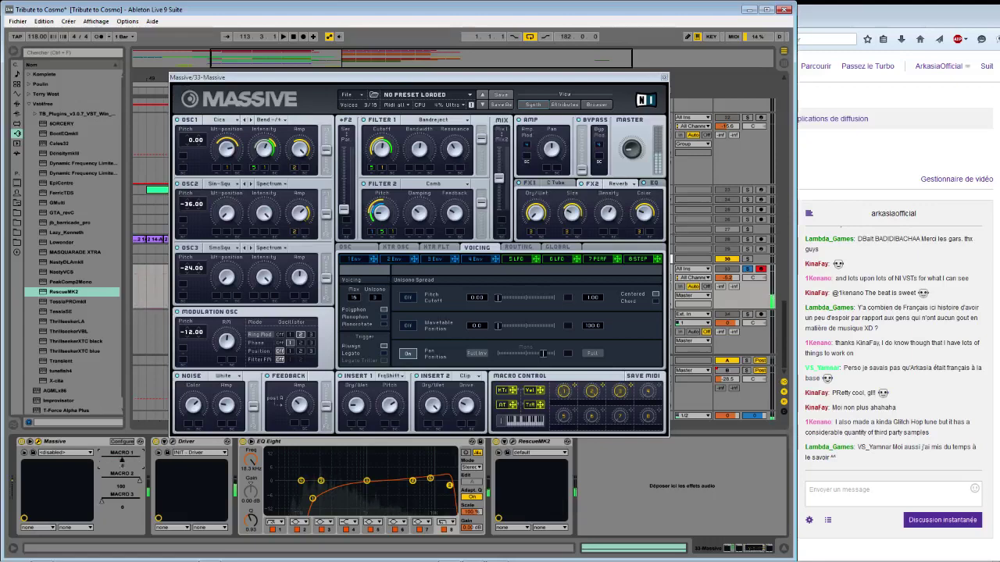
Close the Massive plug-in window and show separate automation lanes for MACRO 1, MACRO 2 and MACRO 3 on track 33.
click(664, 78)
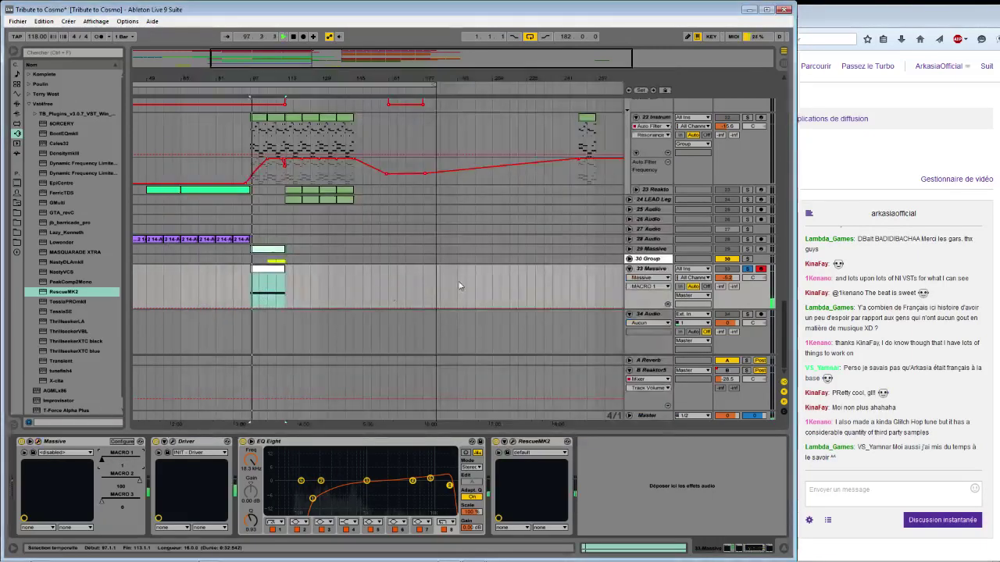
right_click(119, 458)
click(140, 462)
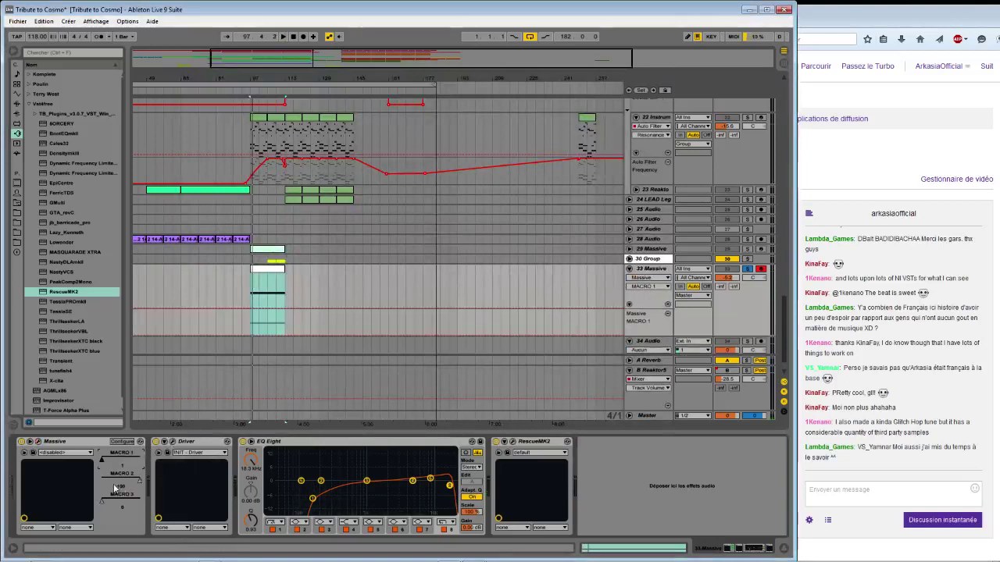
right_click(117, 486)
click(145, 498)
right_click(123, 501)
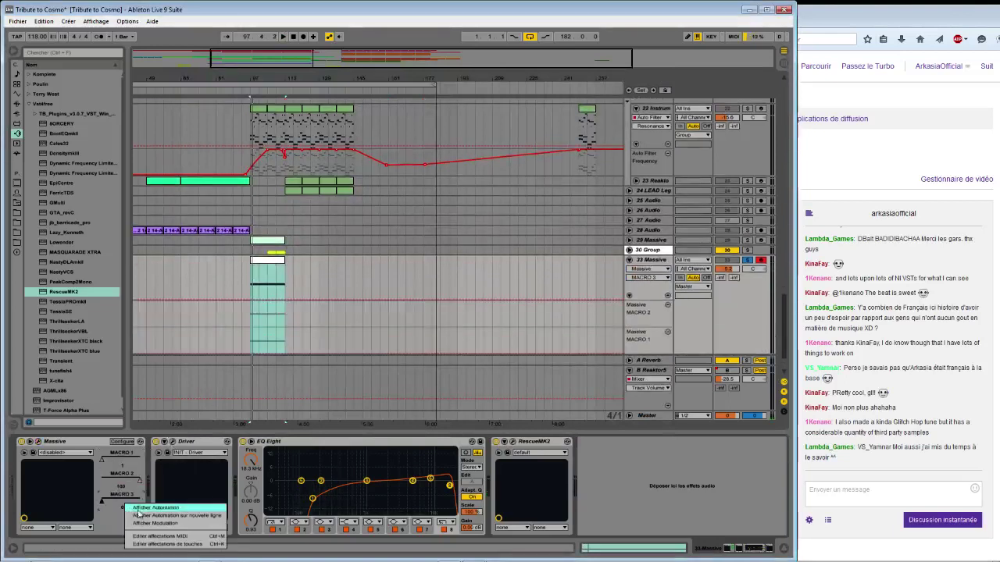
click(156, 514)
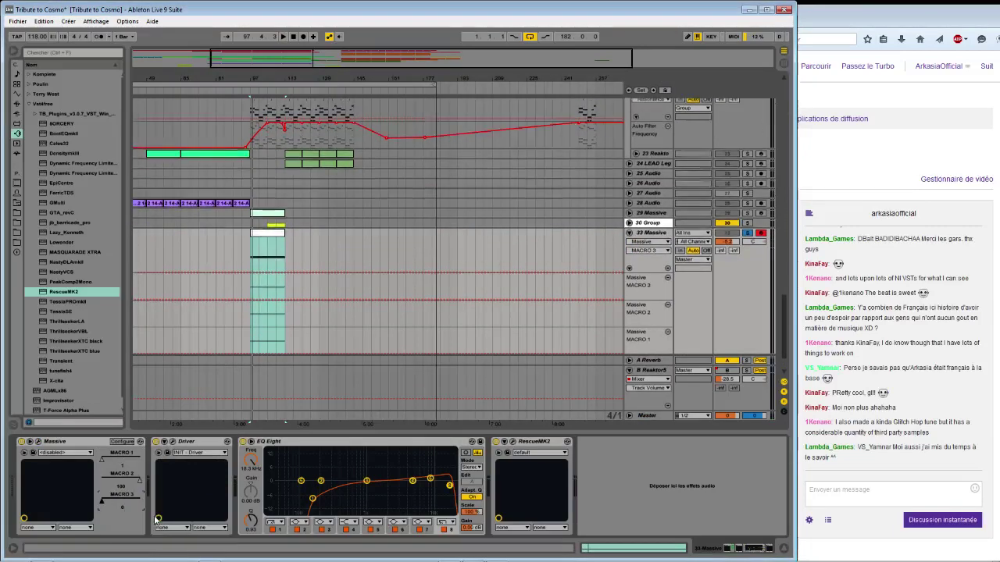
Draw MACRO 3 automation rising from bar 97 to a peak near bar 104, then curving down to zero at bar 113.
click(245, 299)
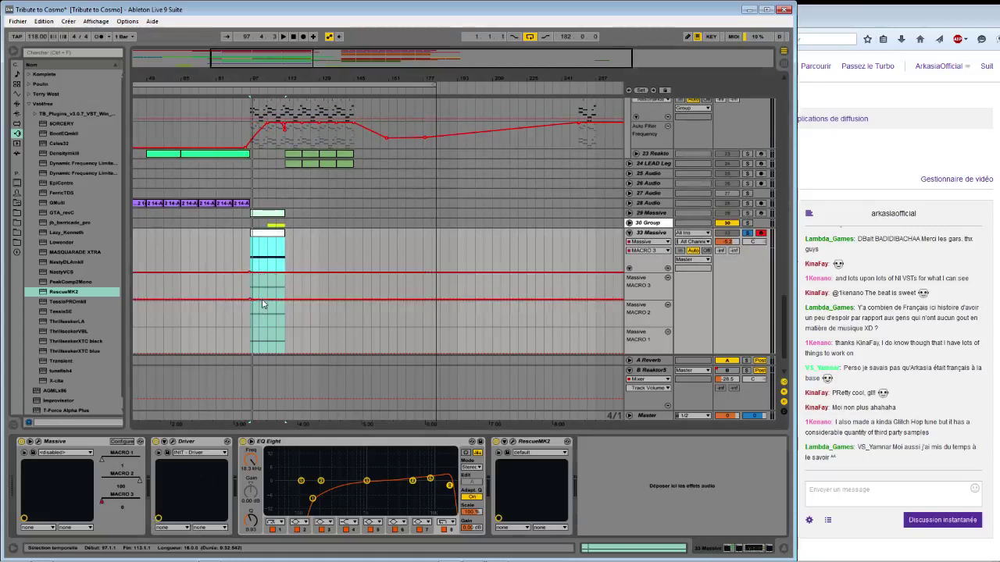
drag(260, 302, 263, 239)
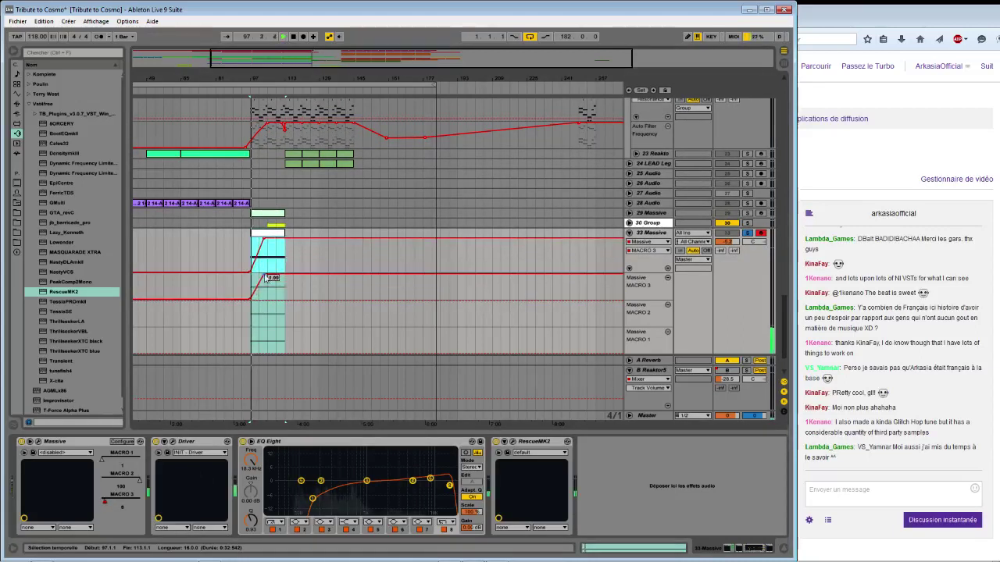
drag(269, 79, 303, 132)
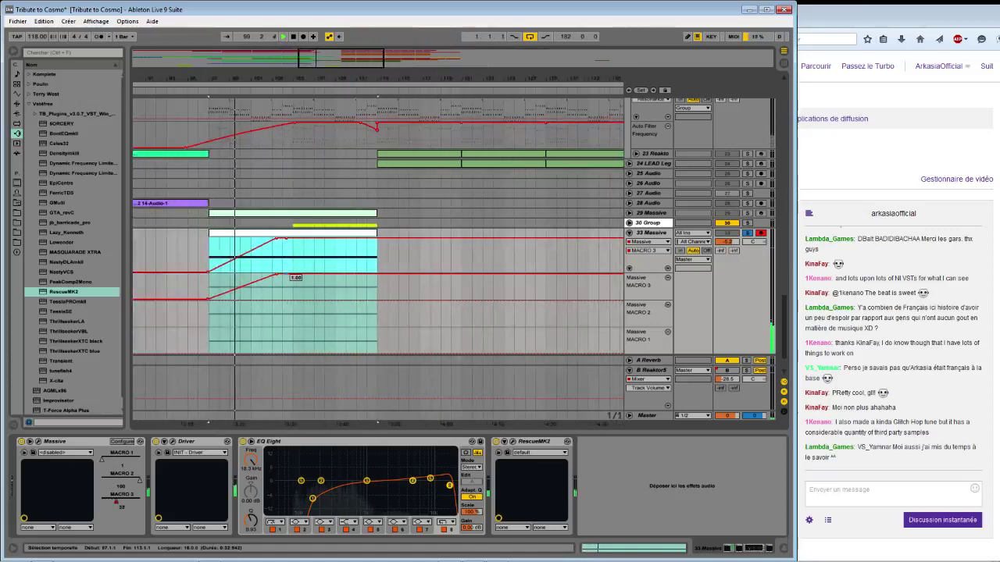
drag(283, 277, 324, 273)
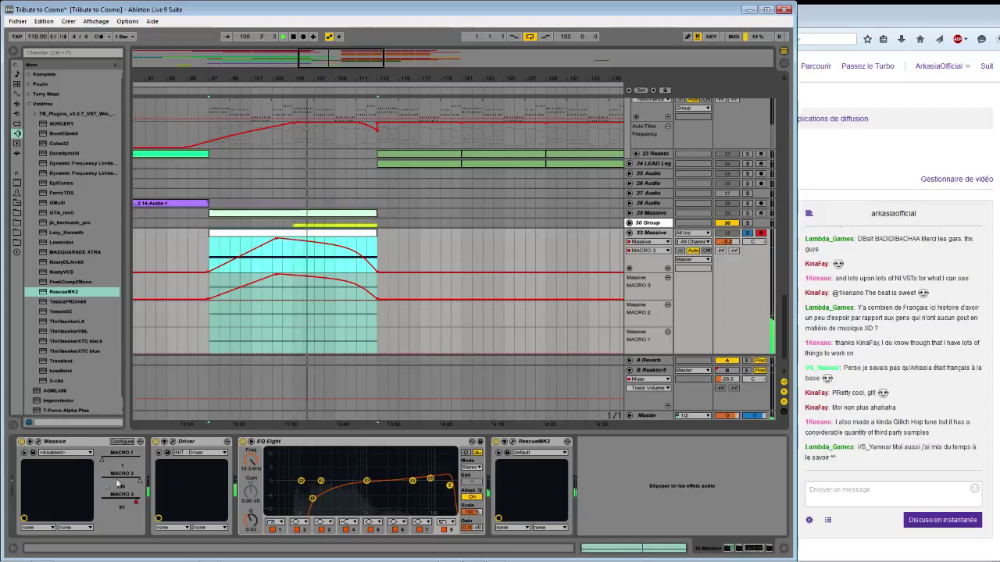
Draw MACRO 1 automation with peaks near bars 103 and 111, dropping to zero near bar 108 and at bar 113.
click(212, 354)
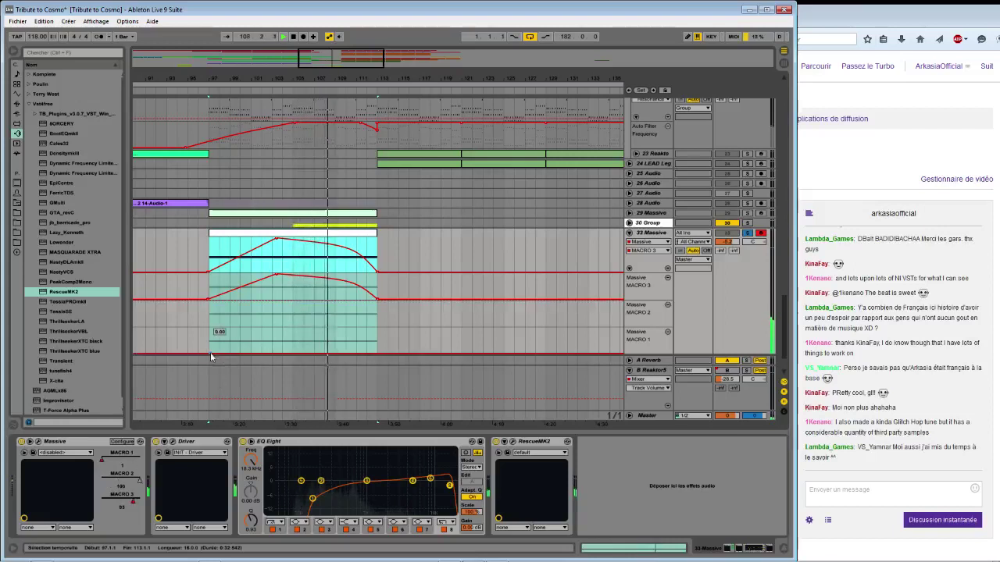
drag(234, 354, 380, 342)
click(302, 320)
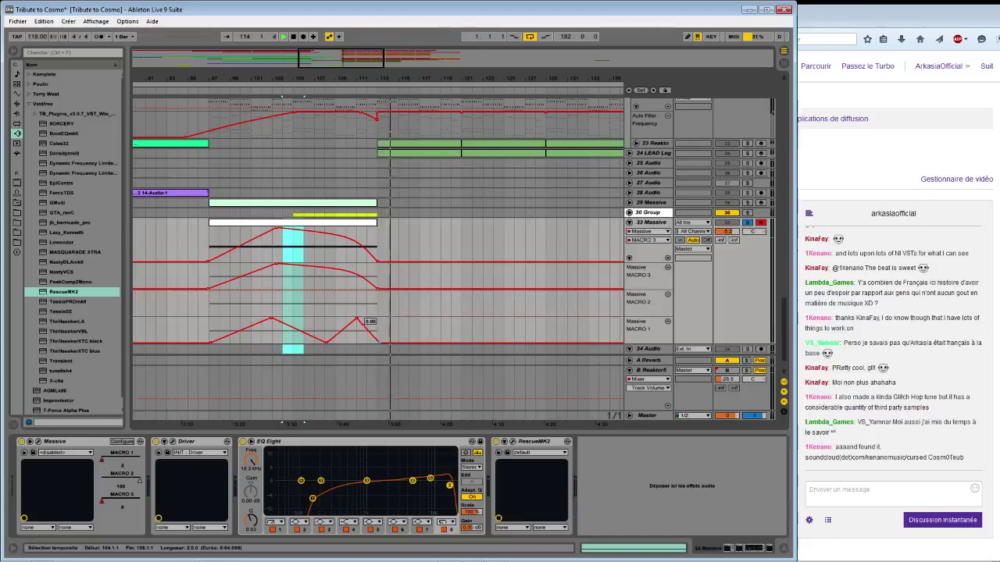
Restart playback from bar 97 and draw a MACRO 2 automation dip to zero near bar 106, returning to full at bar 113.
key(space)
key(space)
click(209, 335)
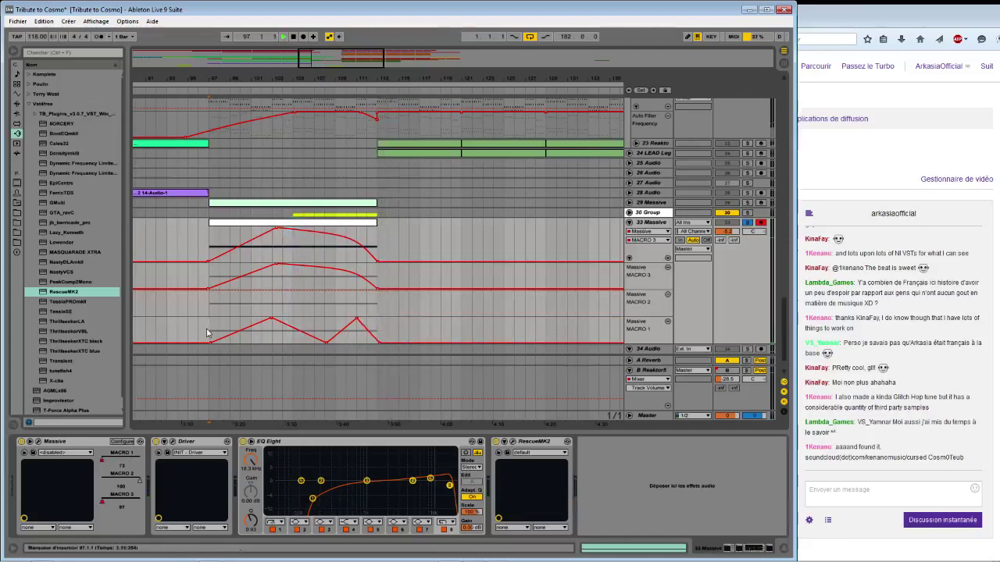
click(229, 290)
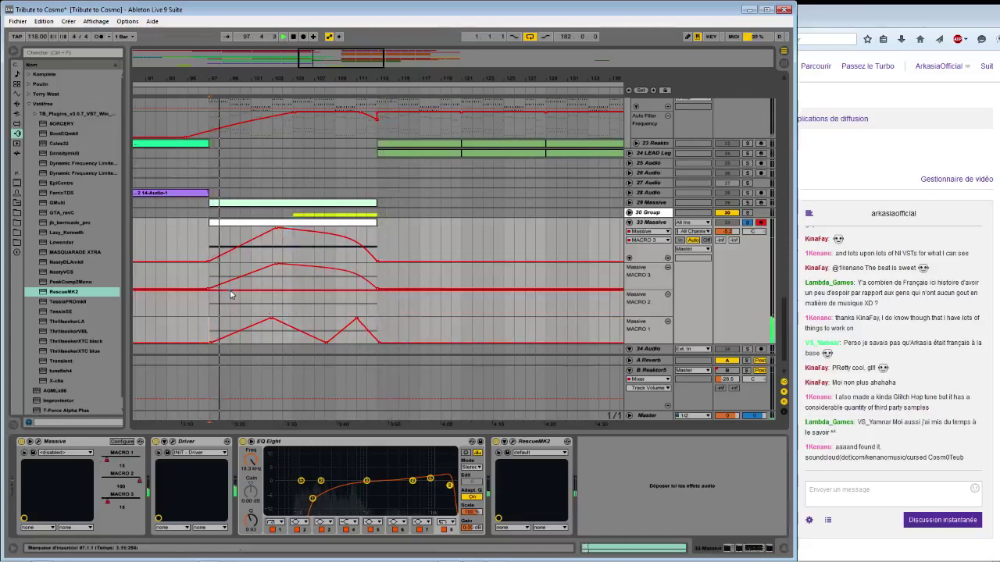
drag(285, 291, 378, 292)
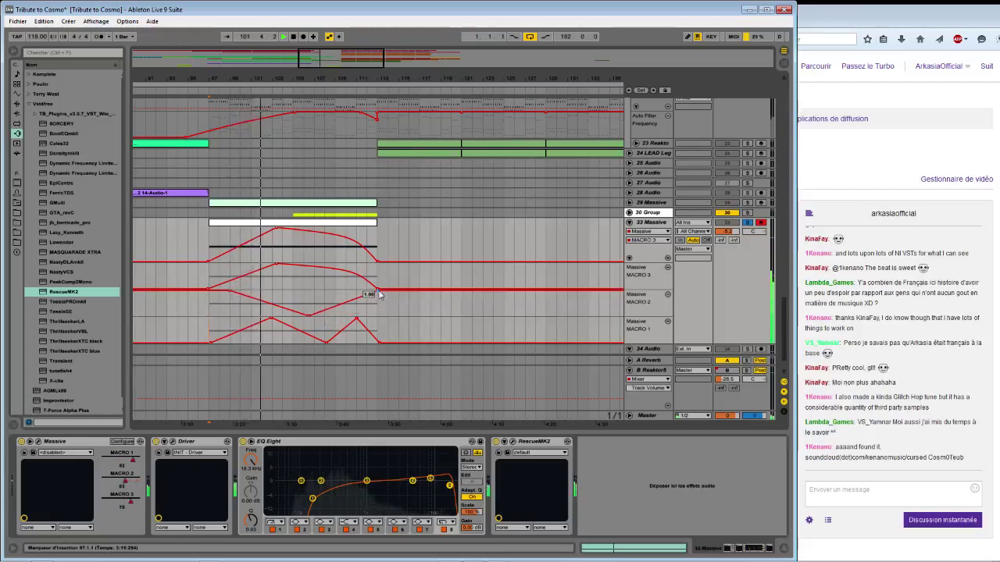
Move the MACRO 3 automation peak to about bar 106, lower it to 0.79, and stop playback.
click(278, 266)
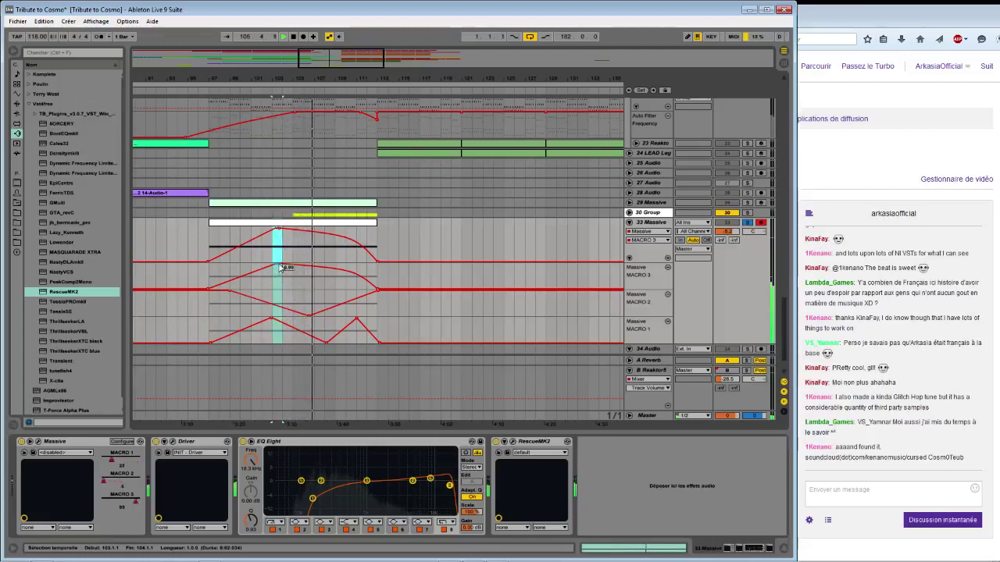
drag(279, 265, 305, 268)
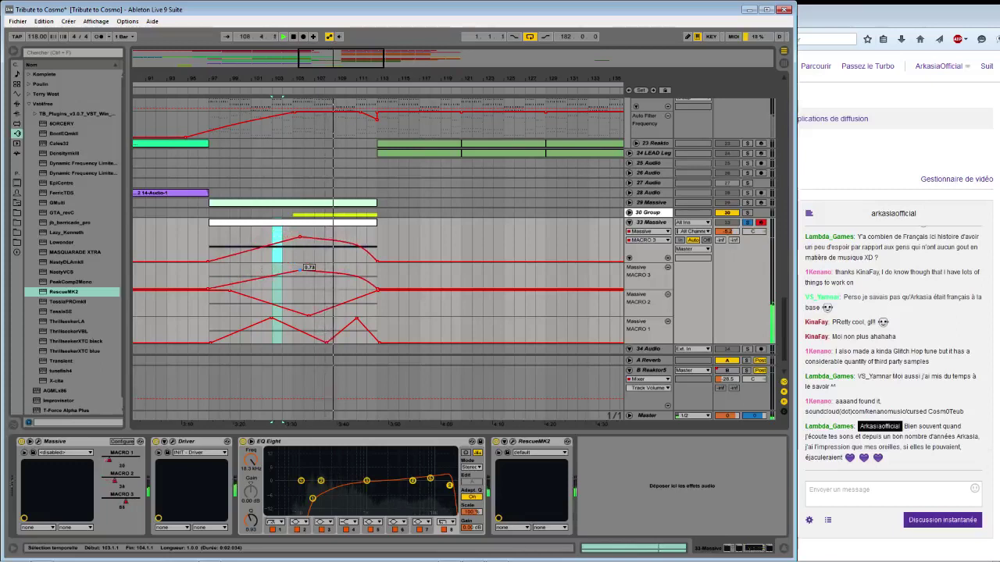
key(space)
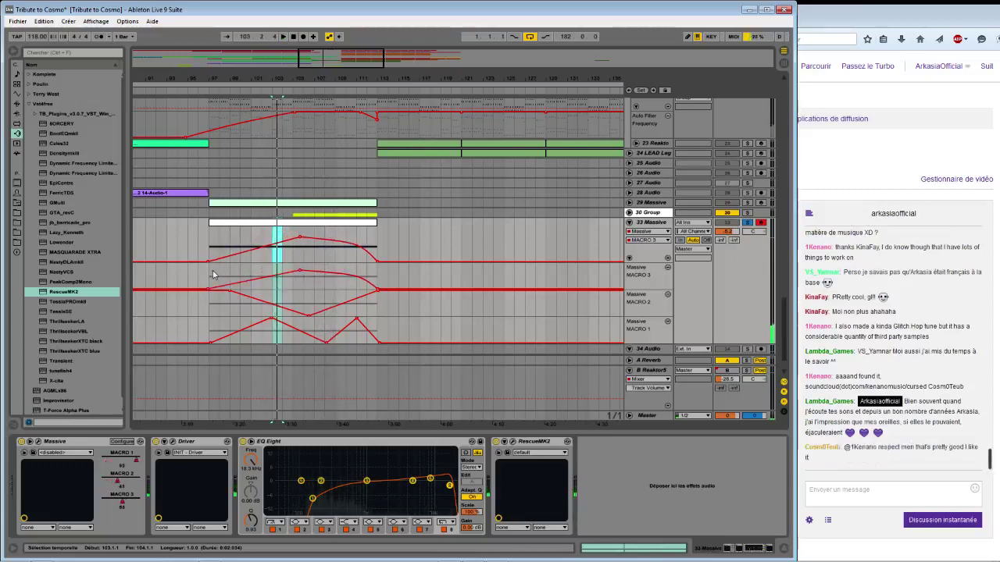
Unsolo track 33 Massive, play the full mix from bar 97, and lower the track's volume.
click(212, 273)
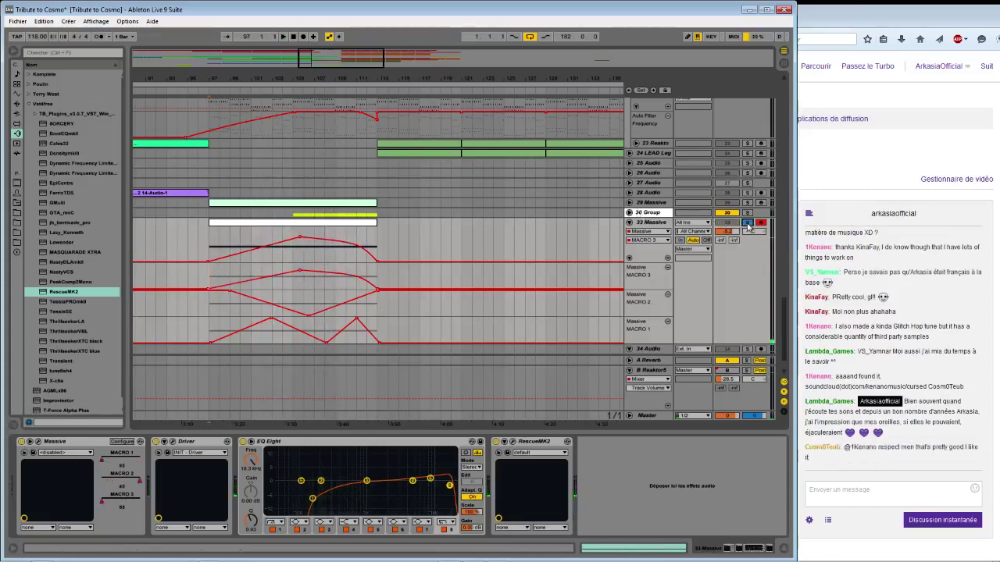
key(space)
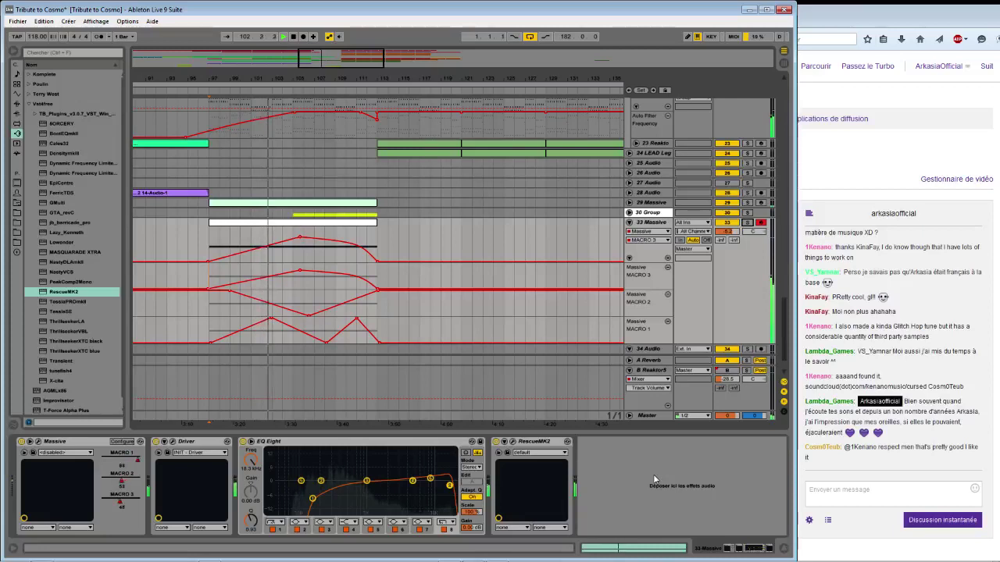
drag(726, 231, 726, 238)
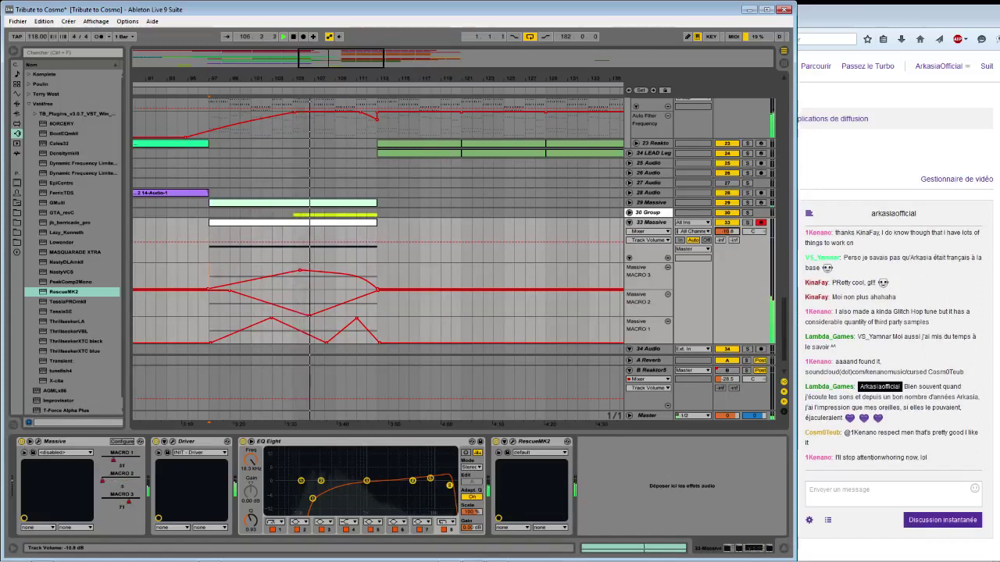
Shift the MACRO 3 automation peak to about bar 110.
mouse_move(303, 273)
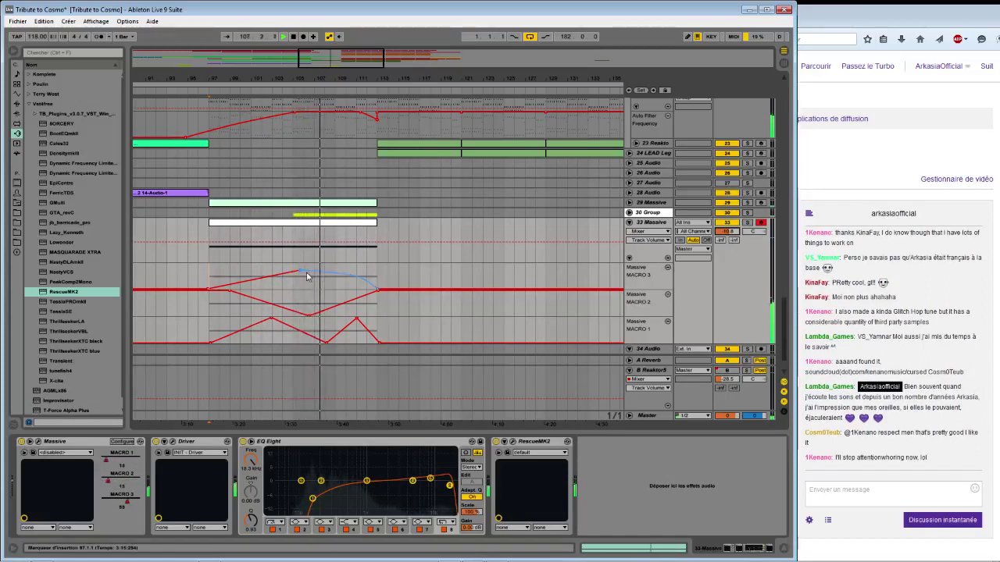
drag(303, 273, 347, 269)
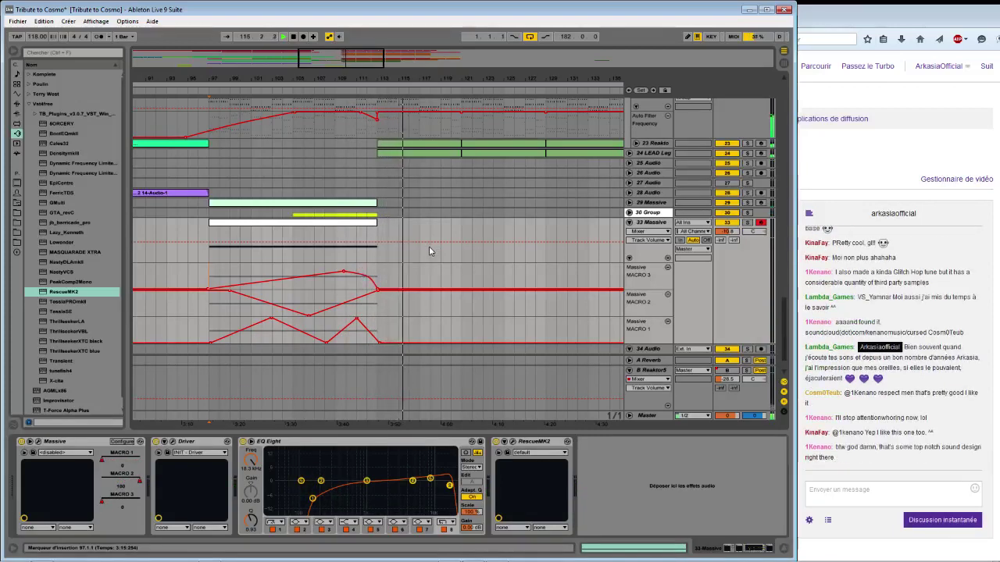
Review the RescueMK2 settings on 9 Group during playback, then close the plug-in window.
scroll(429, 251, up, 2)
scroll(428, 246, up, 4)
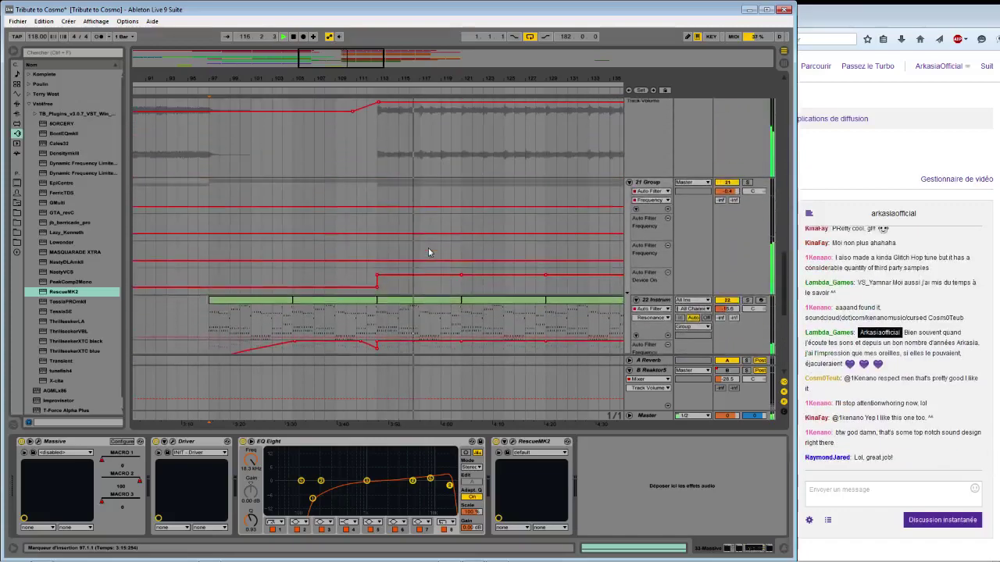
scroll(428, 253, up, 6)
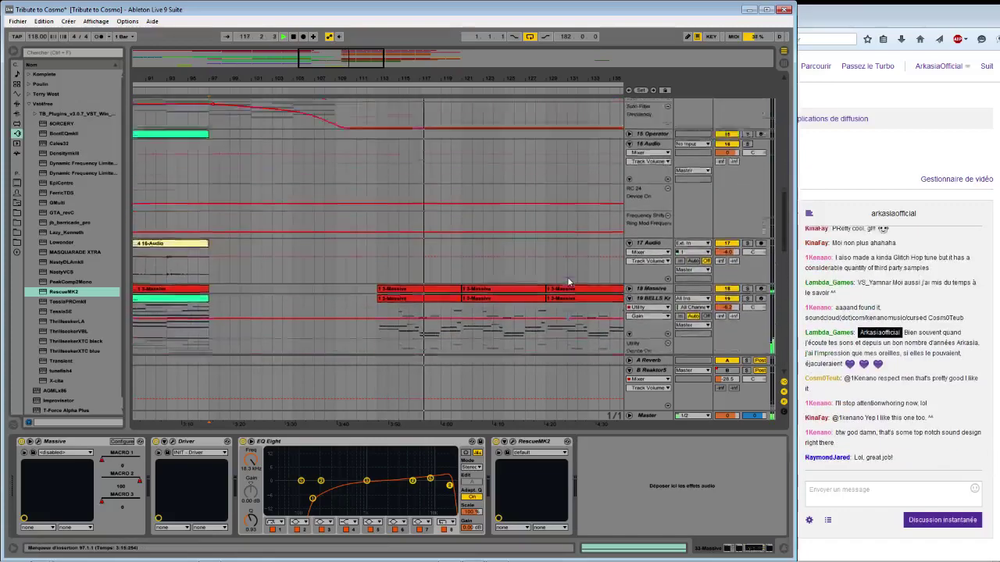
scroll(568, 281, up, 8)
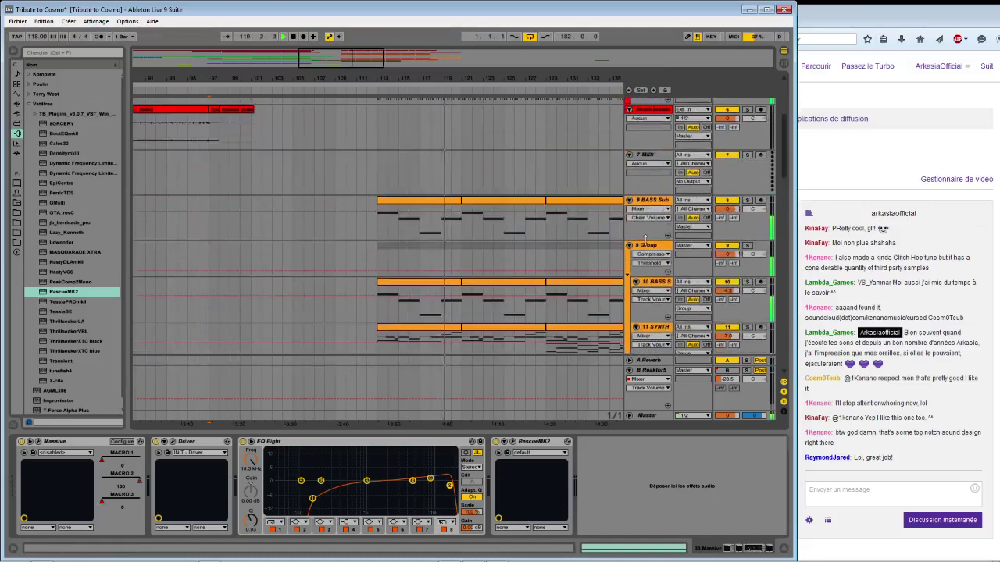
click(644, 251)
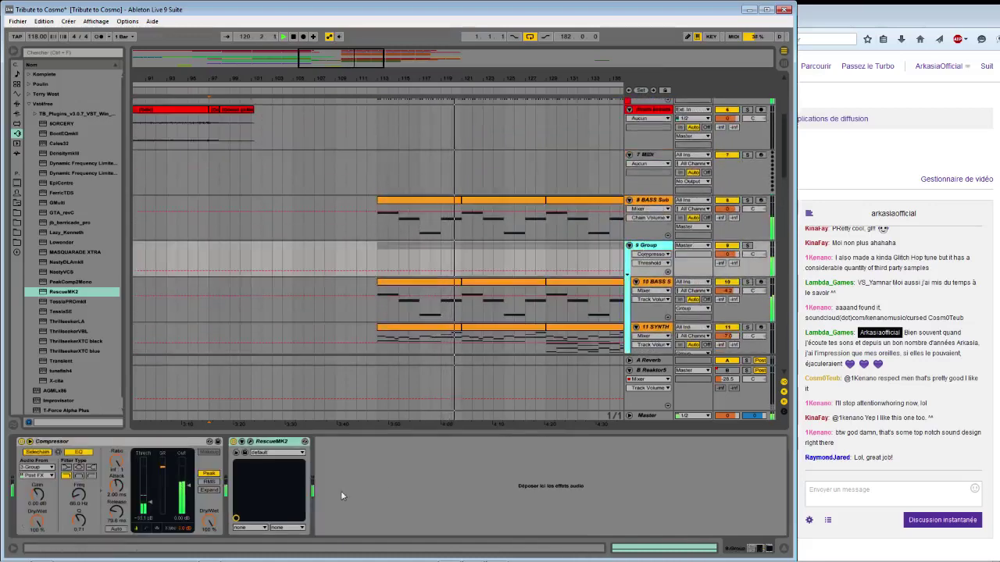
click(245, 452)
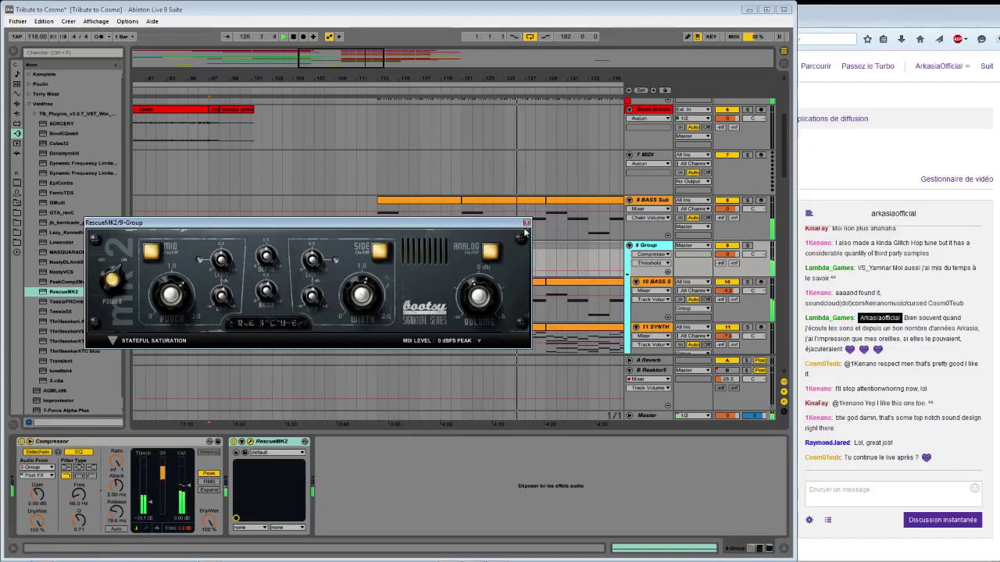
click(525, 224)
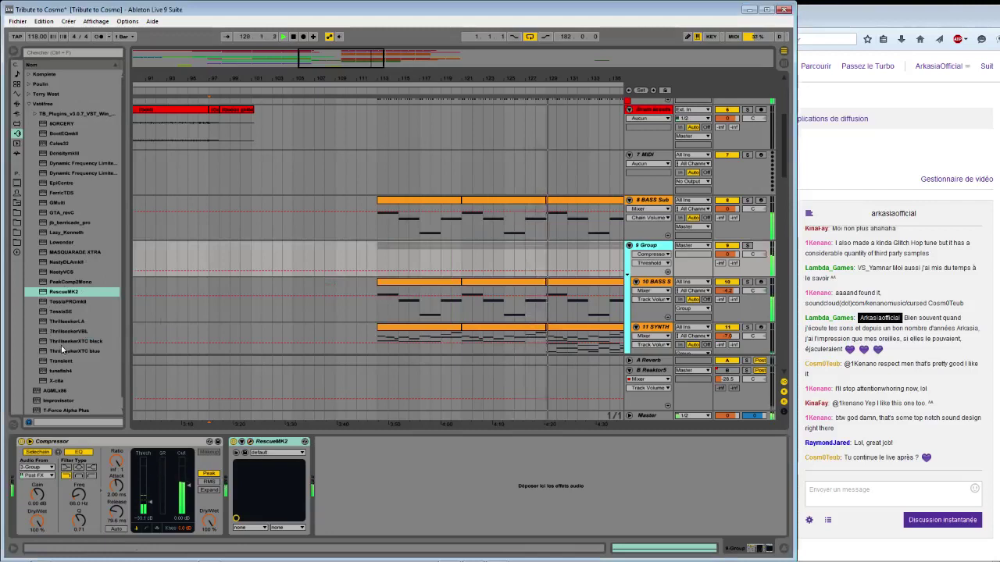
Collapse the Vst4free plug-in folder, then stop playback and return to the start of the song.
click(30, 104)
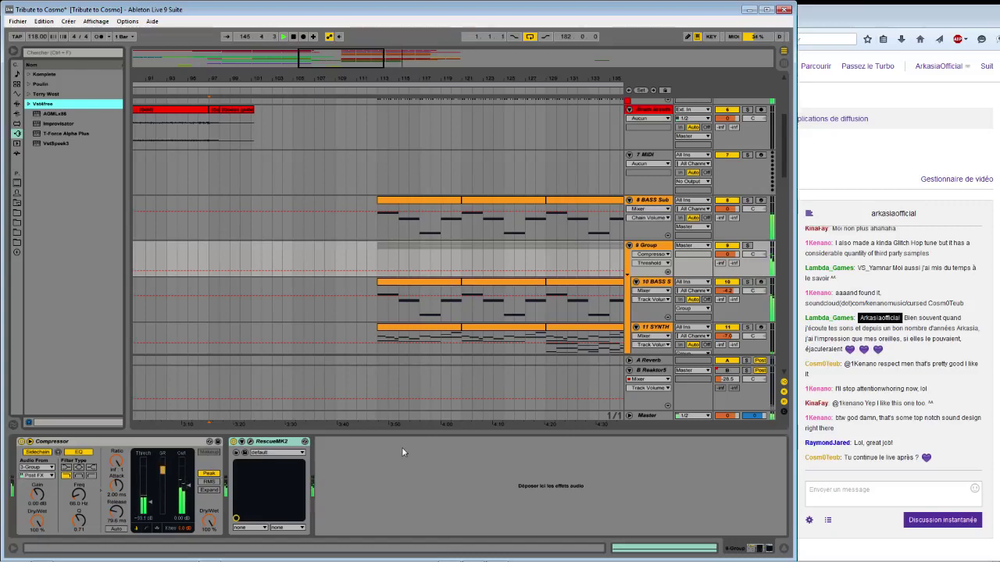
key(space)
drag(350, 86, 273, 82)
click(293, 37)
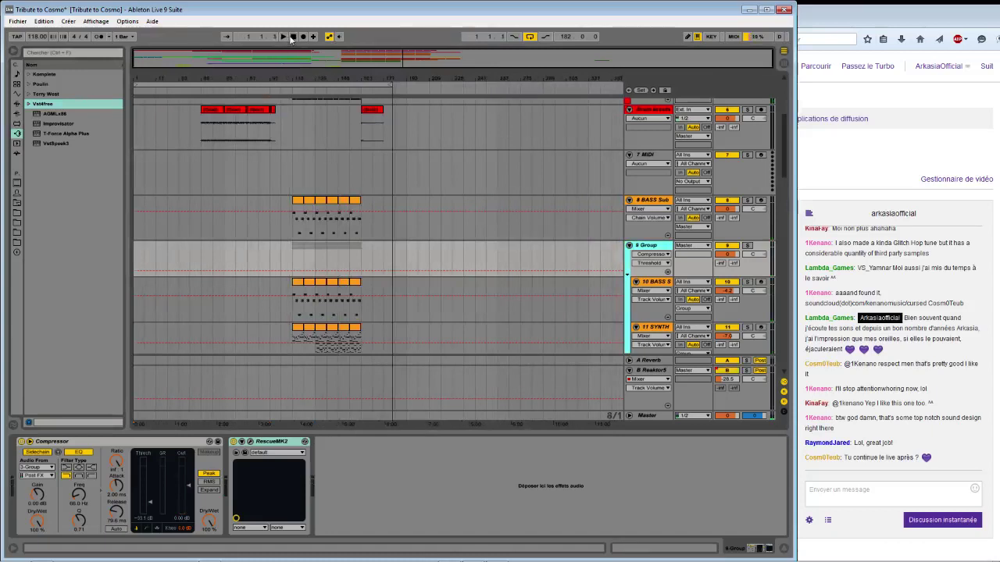
Save the Live set.
click(28, 22)
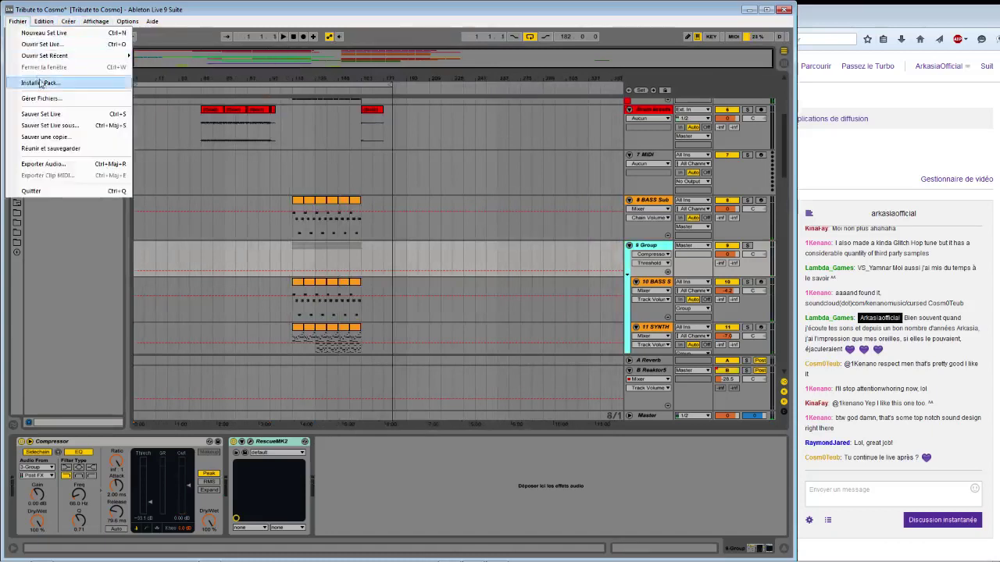
click(39, 112)
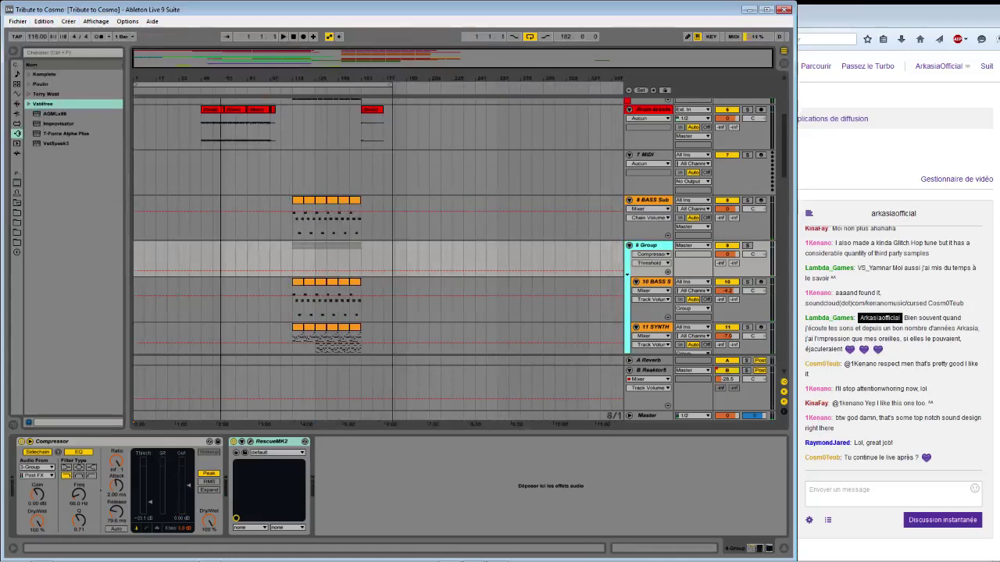
Fold the arrangement tracks from track 6 through 15 Operator, including 7 MIDI, 8 BASS Sub and 9 Group.
scroll(287, 206, up, 5)
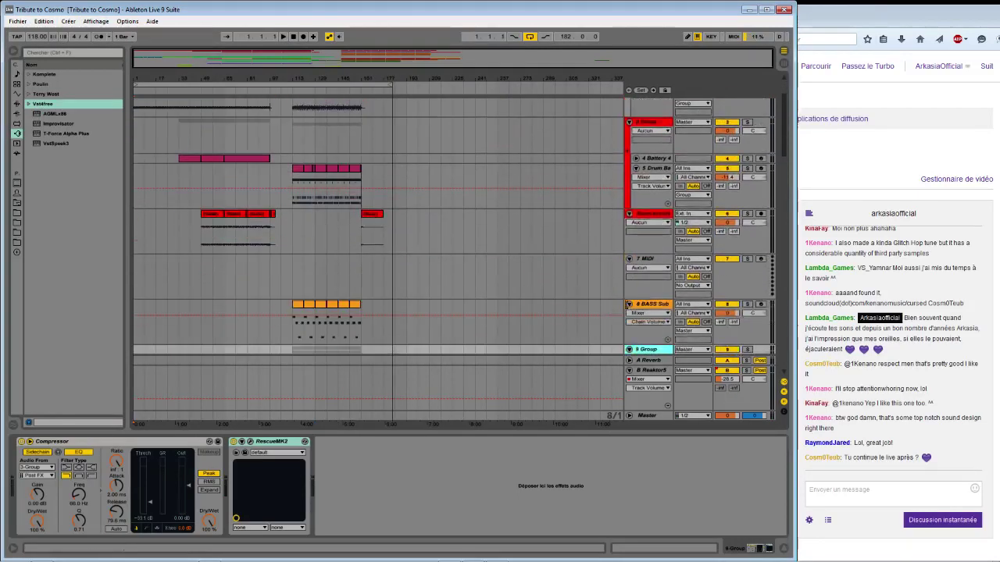
click(628, 304)
click(628, 260)
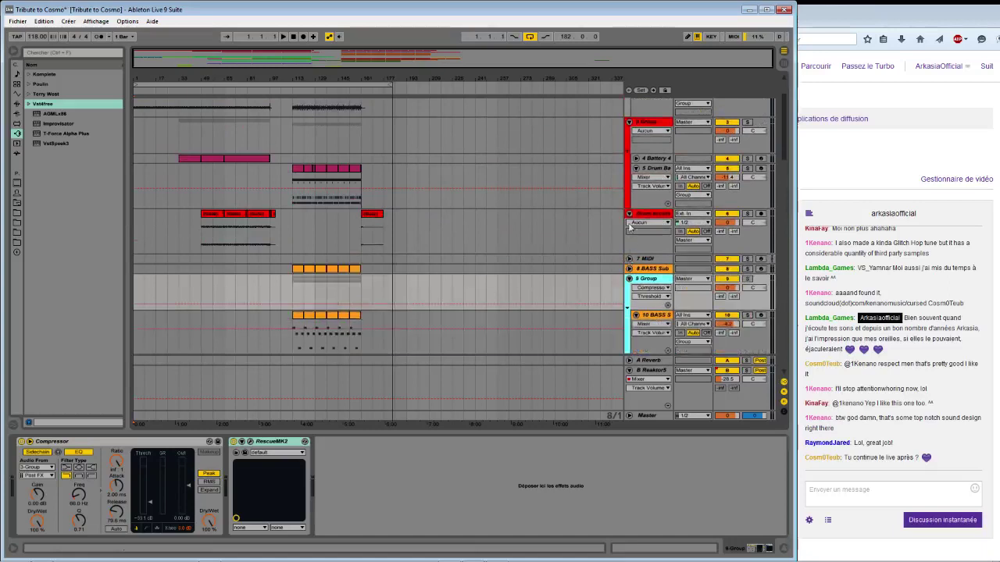
click(629, 213)
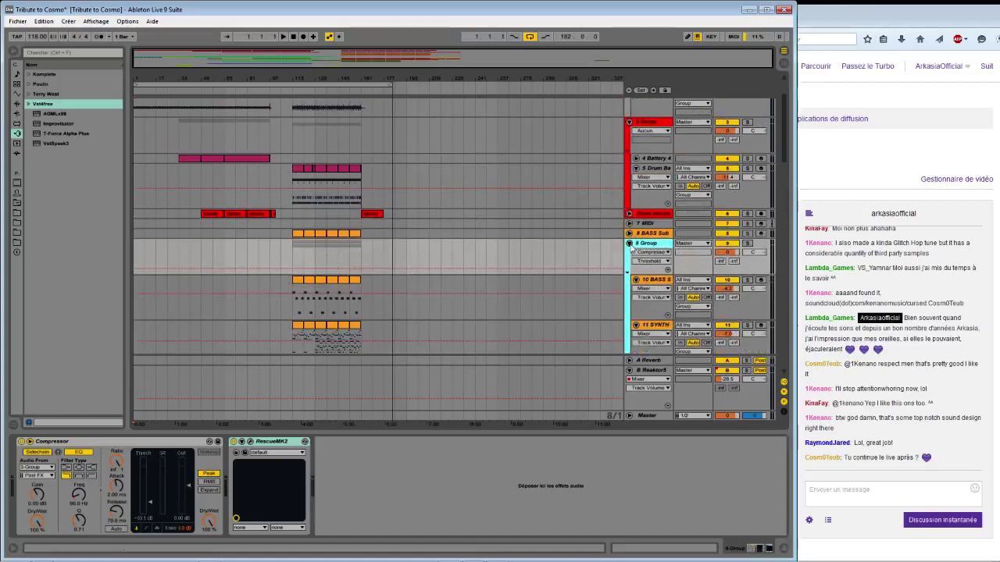
click(629, 243)
click(629, 264)
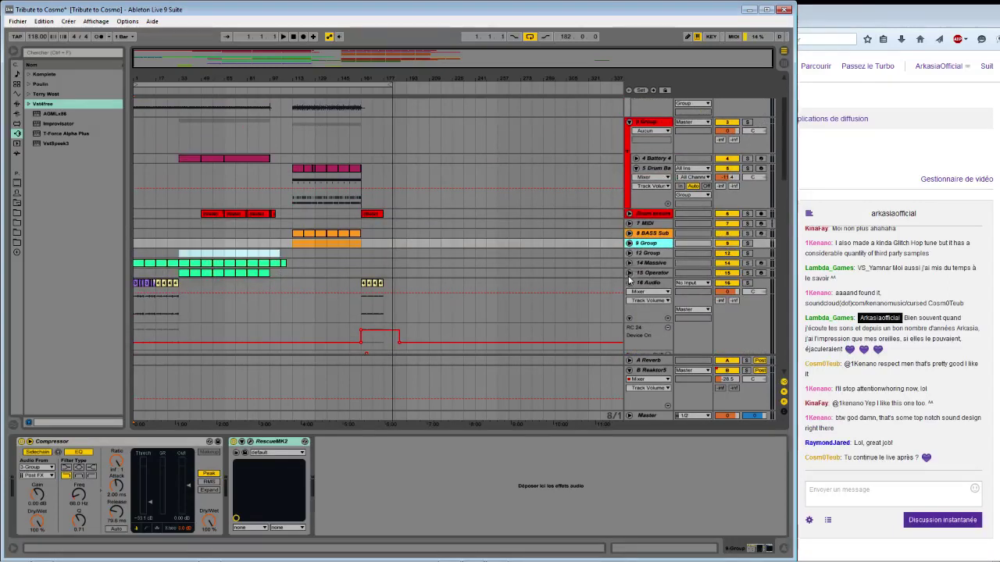
Fold the tracks from 16 Audio through 21 Group, including 19 BELLS and Kontakt 5.
click(629, 282)
click(628, 292)
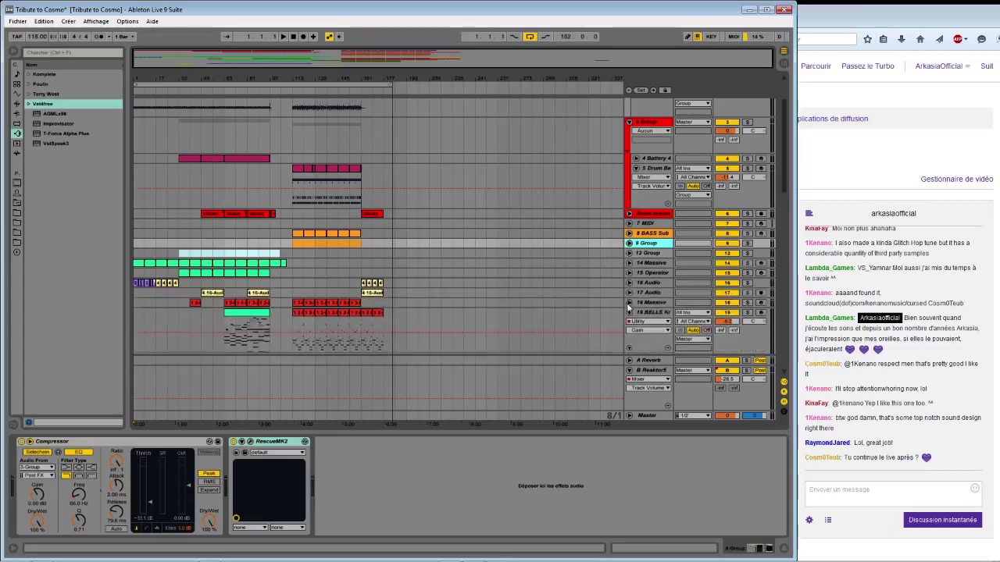
click(629, 311)
click(629, 324)
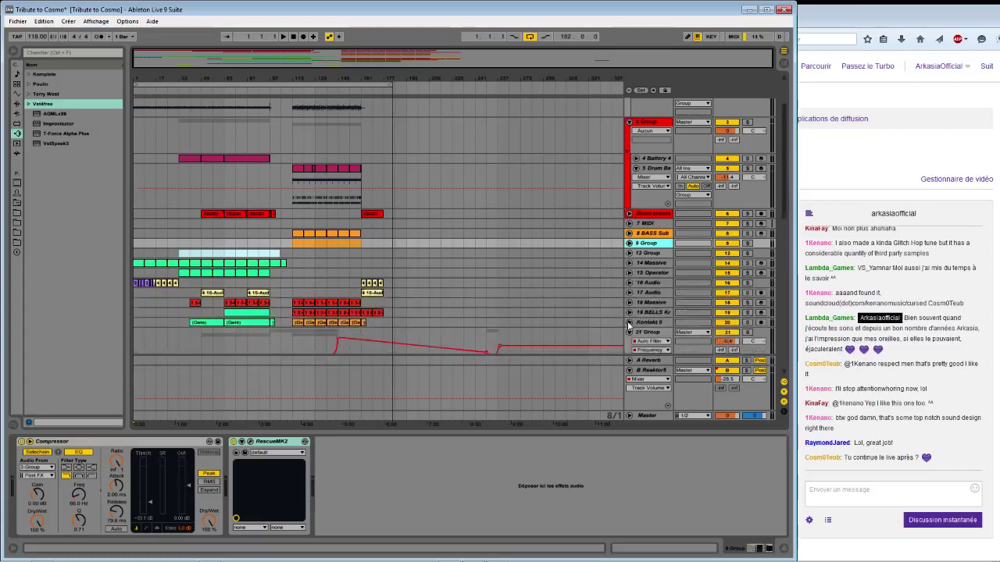
scroll(629, 324, down, 1)
click(629, 322)
Fold the tracks 33 Massive and 34 Audio at the end of the track list.
scroll(628, 330, down, 4)
scroll(629, 329, down, 3)
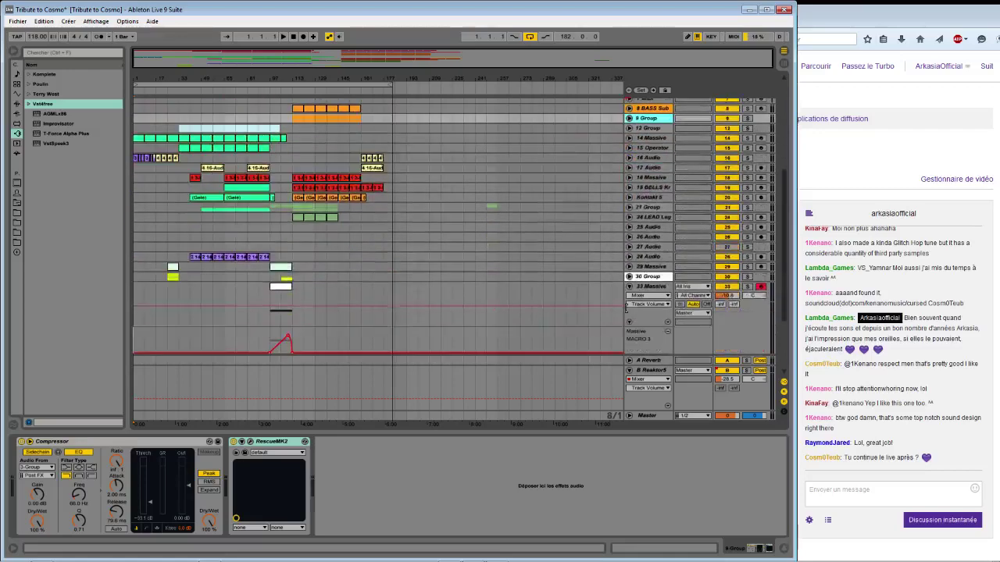
click(629, 287)
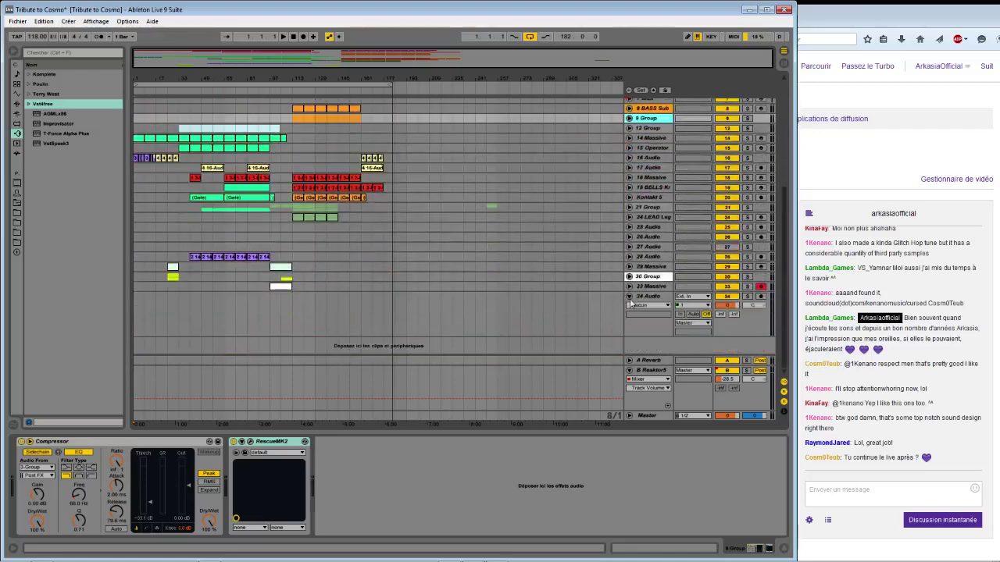
click(629, 297)
Fold the drum tracks 5 and 2 along with their parent groups, 3 Group and 1 Group.
scroll(578, 304, up, 7)
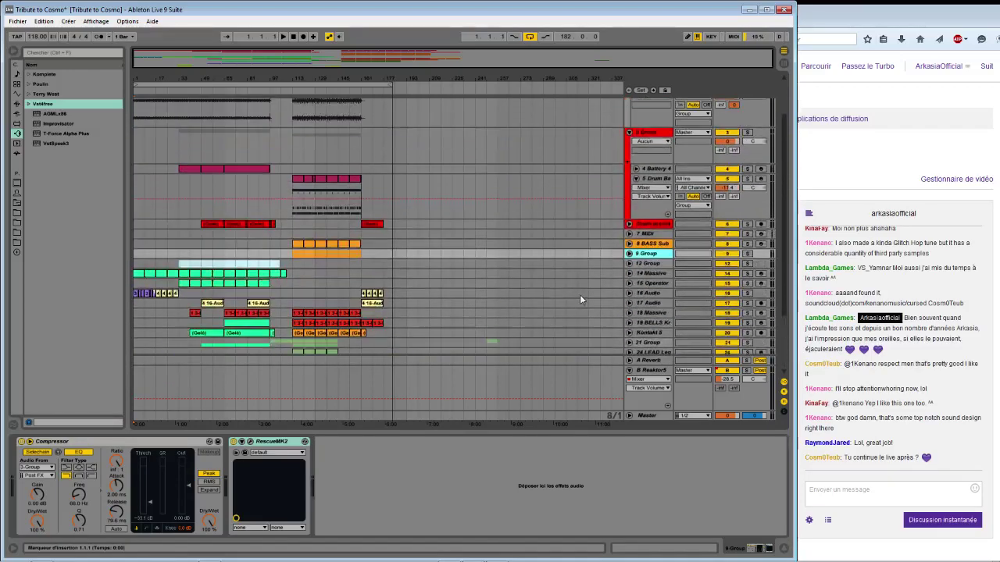
scroll(585, 295, up, 1)
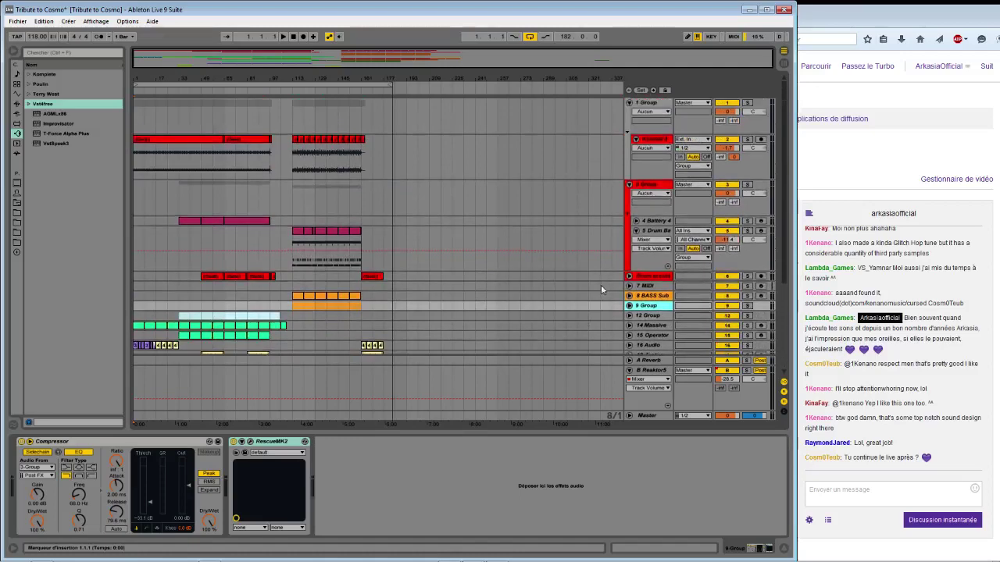
click(636, 231)
click(629, 185)
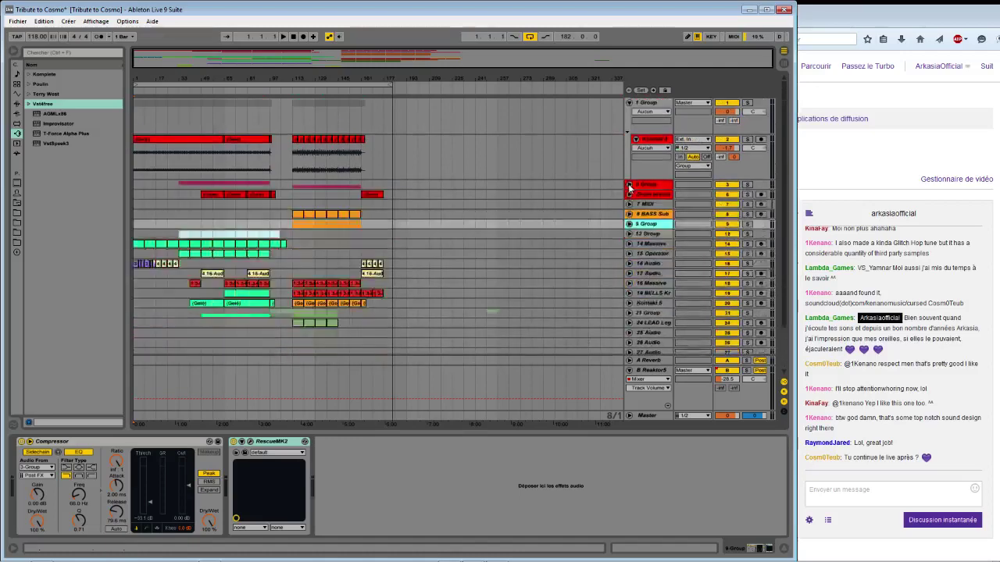
click(634, 140)
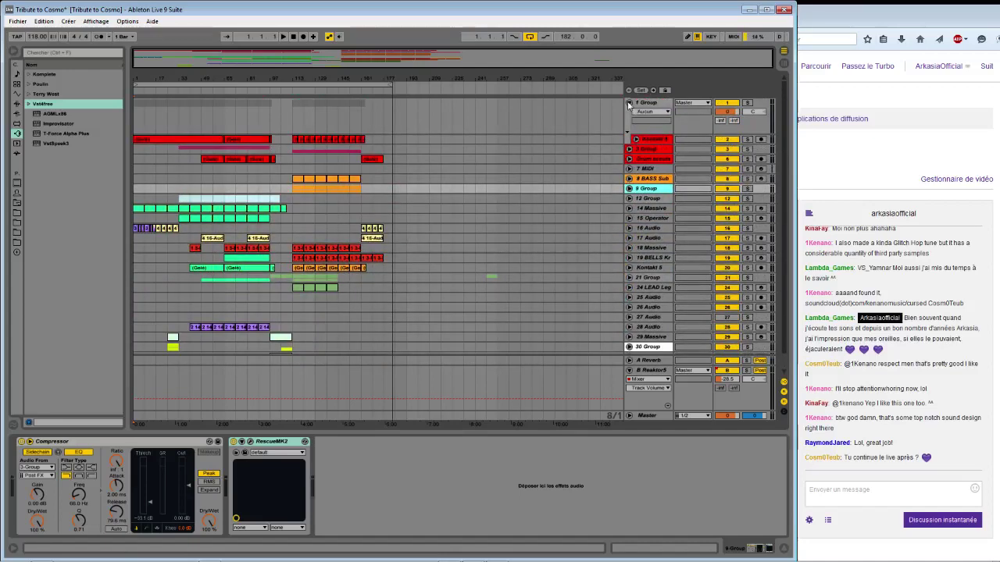
click(628, 103)
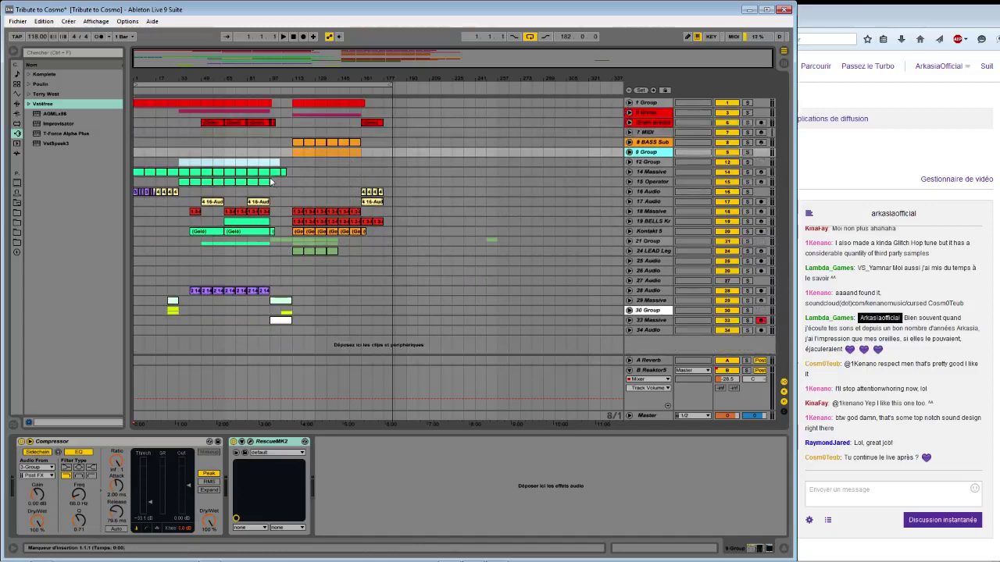
Play the song from the start and silence the microphone in Voicemeeter by lowering Hardware Input 1 to -inf dB, minimizing its window.
click(283, 37)
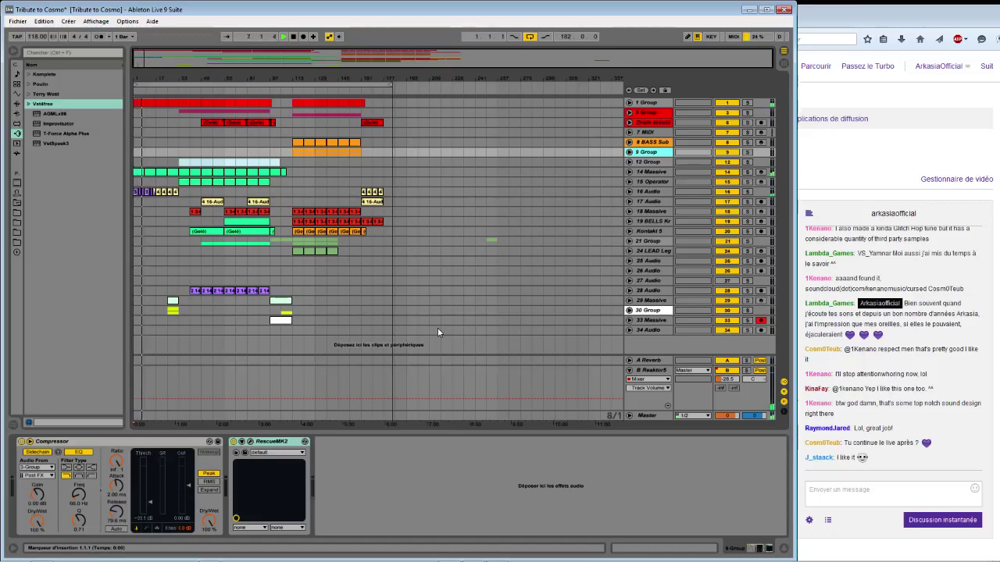
mouse_move(446, 558)
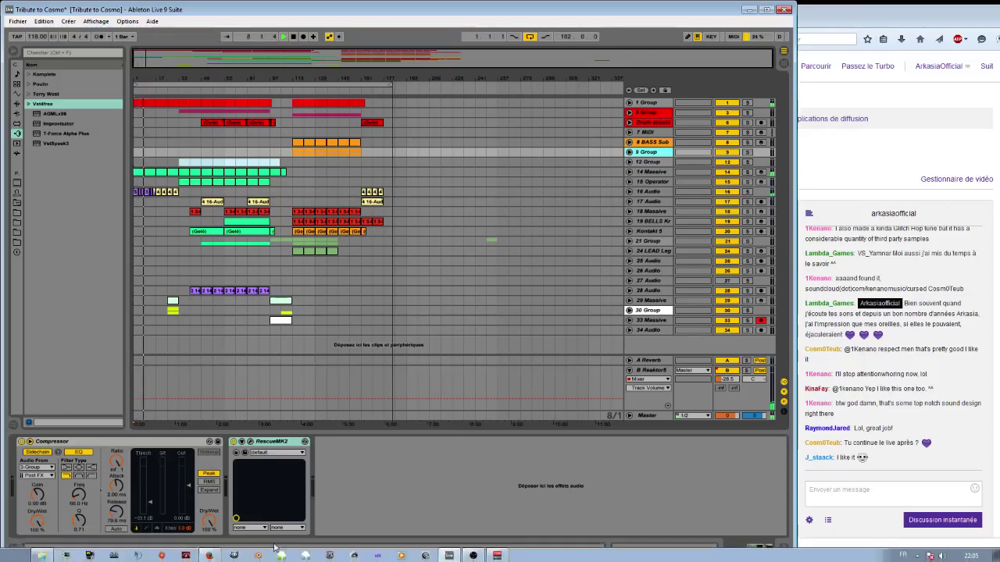
click(448, 555)
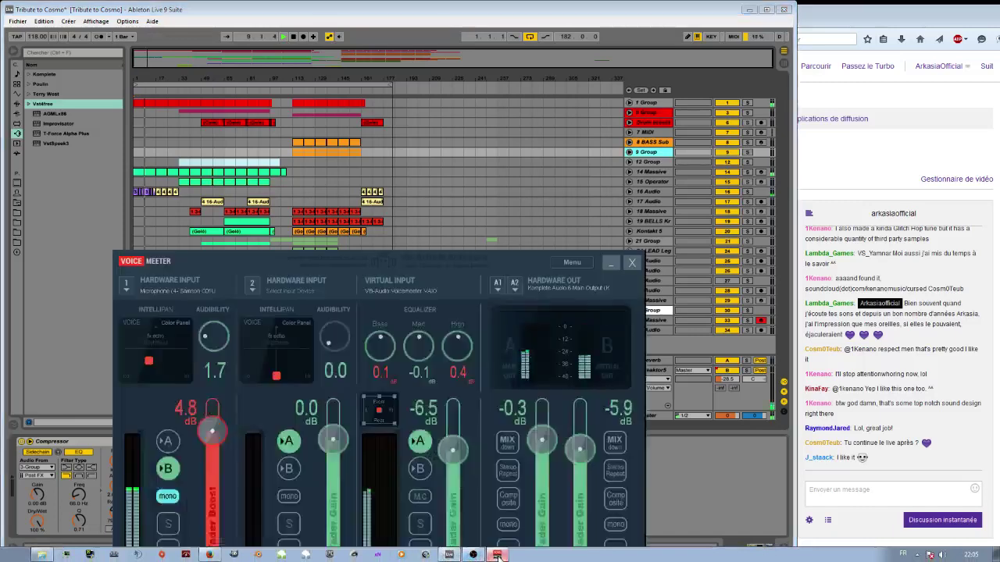
drag(211, 434, 211, 538)
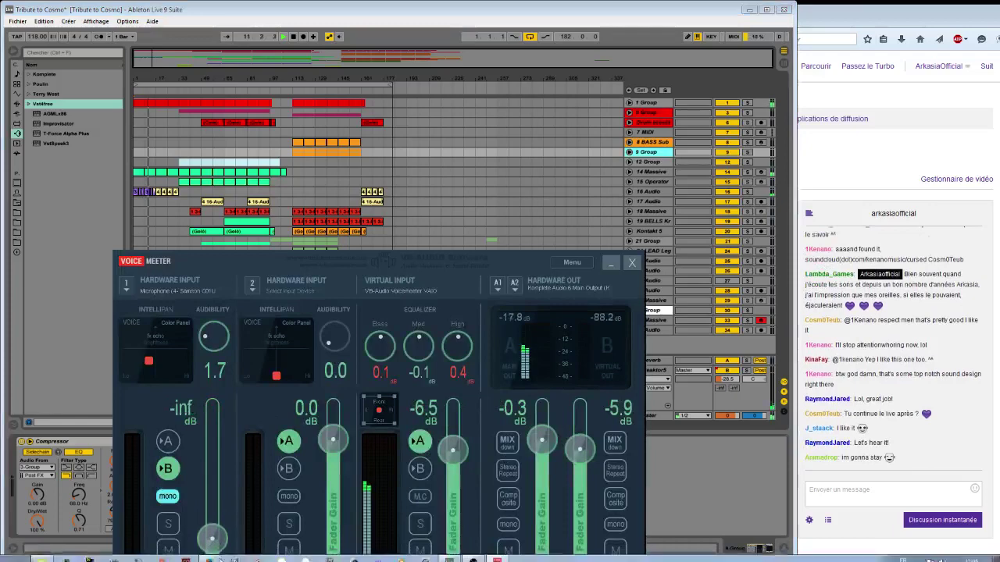
click(611, 263)
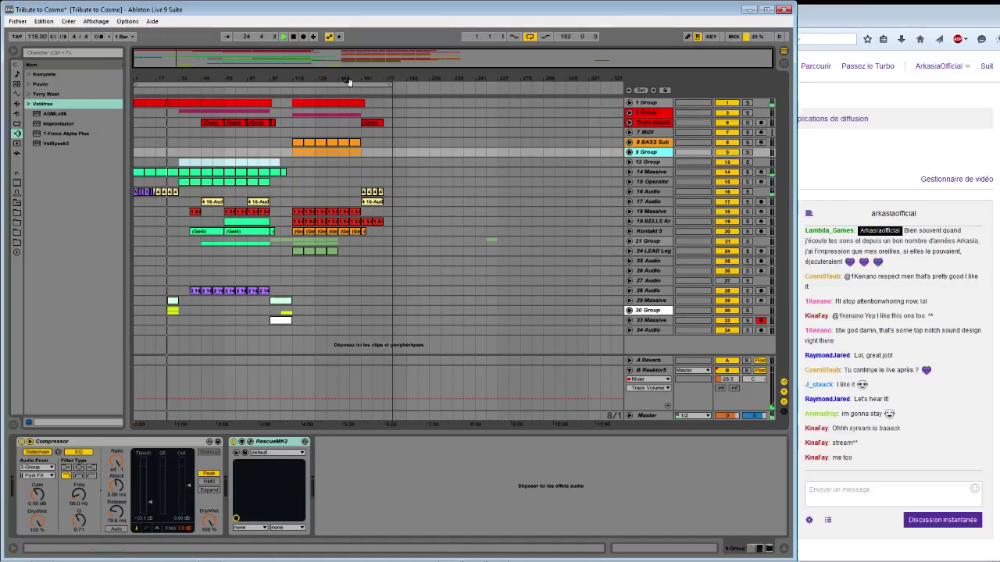
Switch to Open Broadcaster Software, move its window over the arrangement, and activate the Pause scene for the stream.
drag(336, 80, 492, 119)
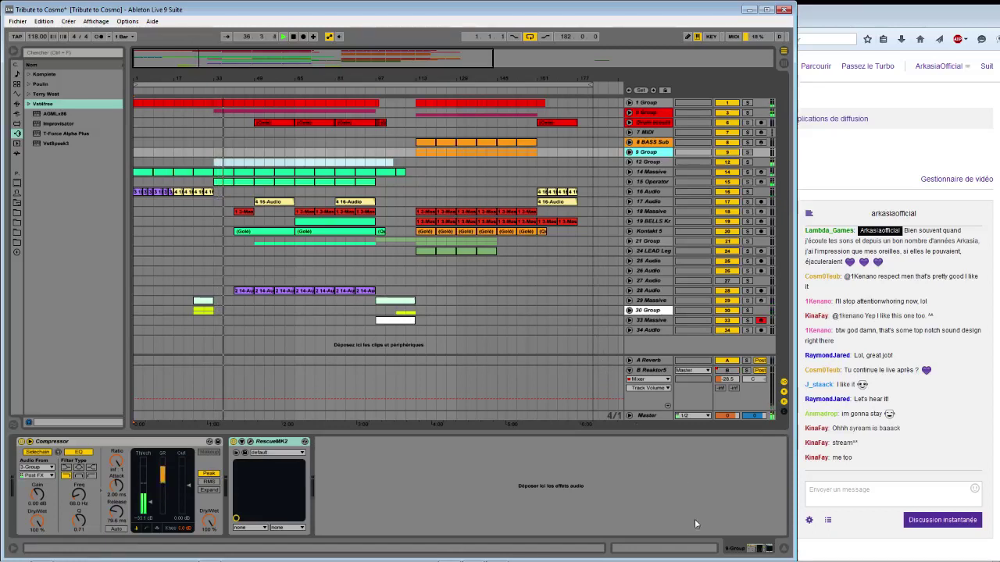
mouse_move(500, 559)
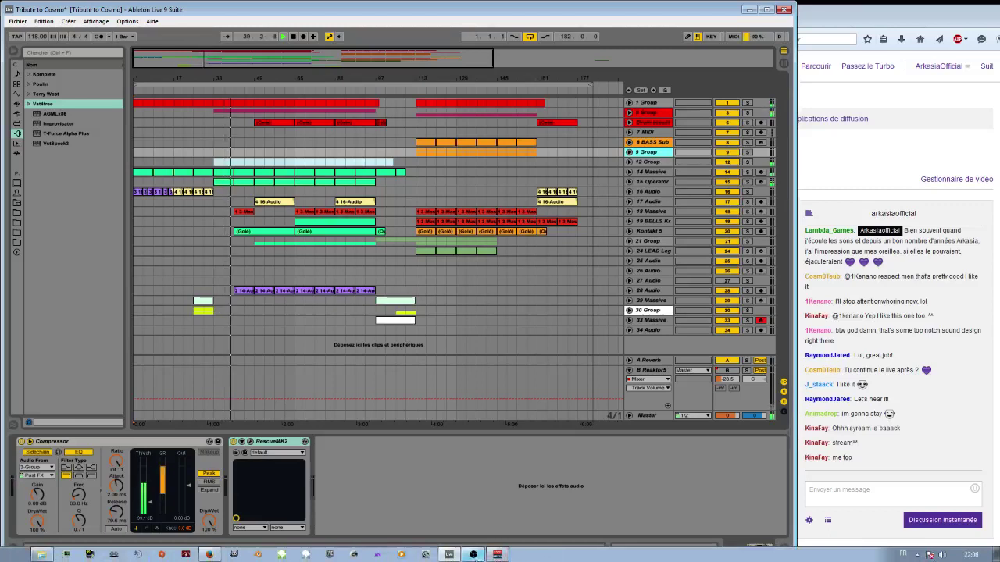
click(472, 554)
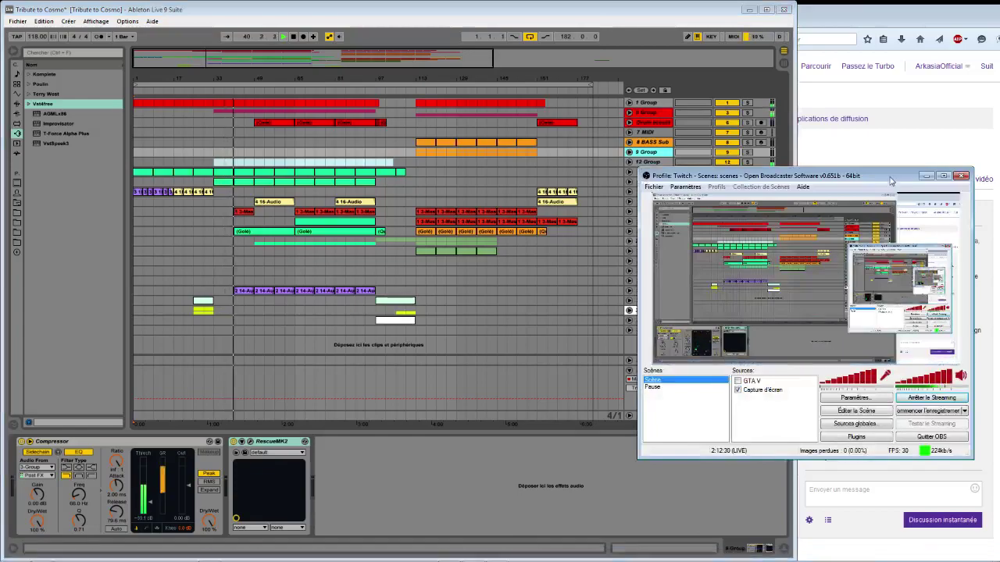
drag(890, 178, 547, 123)
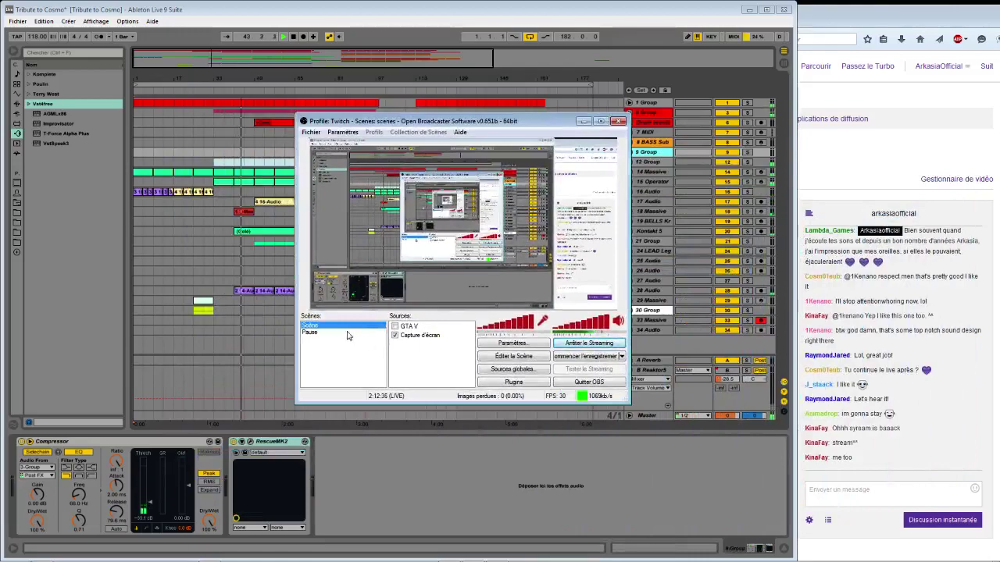
click(348, 333)
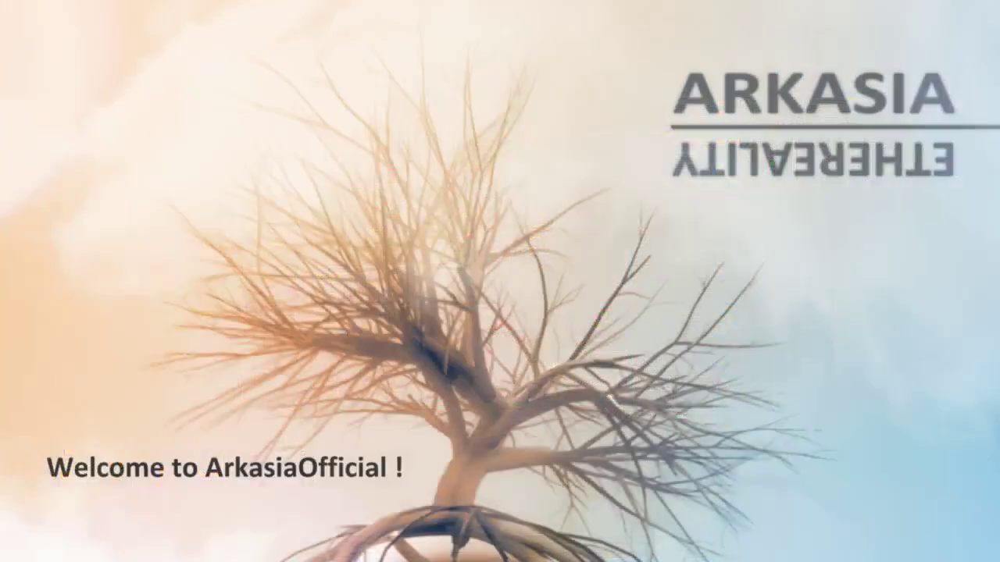